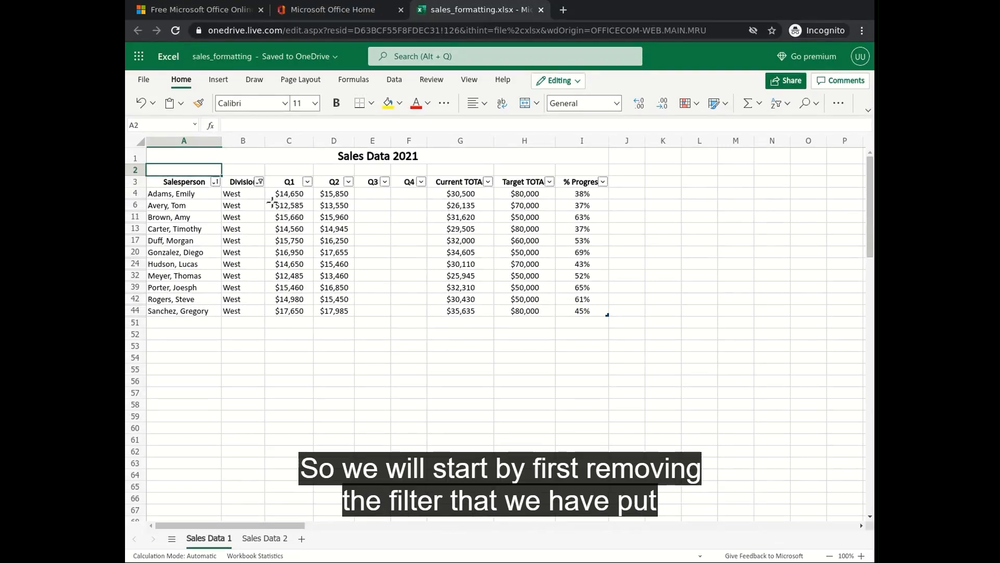
# Remove the West-only filter from the Division column so that all divisions are selected
pyautogui.click(259, 181)
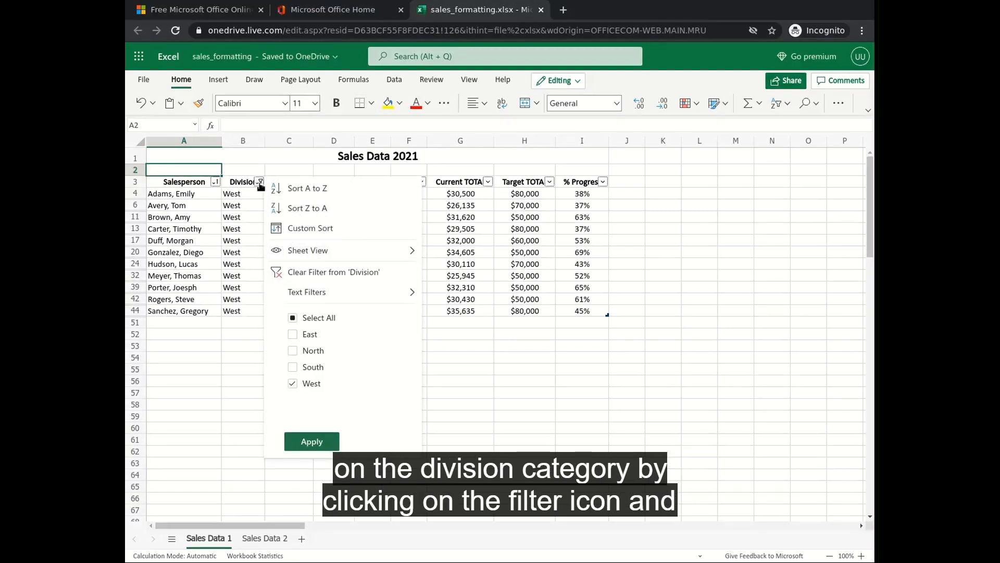
pyautogui.click(293, 318)
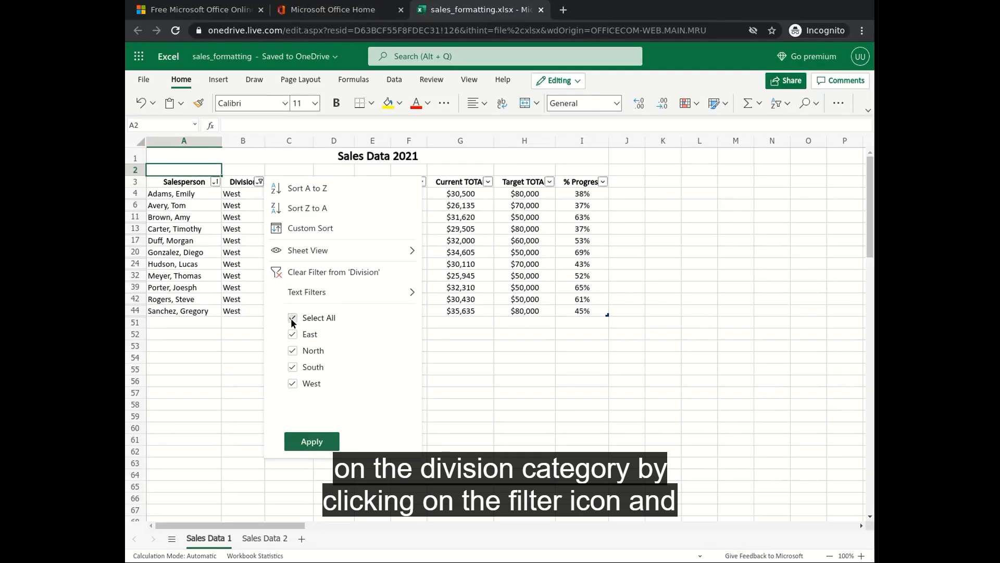
pyautogui.click(312, 442)
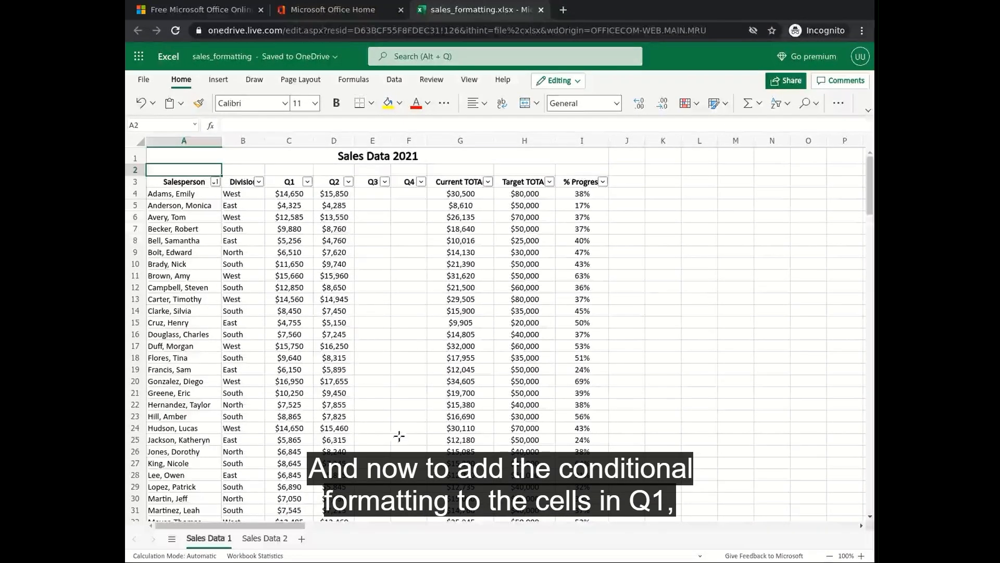
# Add a Less Than conditional formatting rule to the whole Q1 column that shows values below 5000 in red text
pyautogui.click(286, 143)
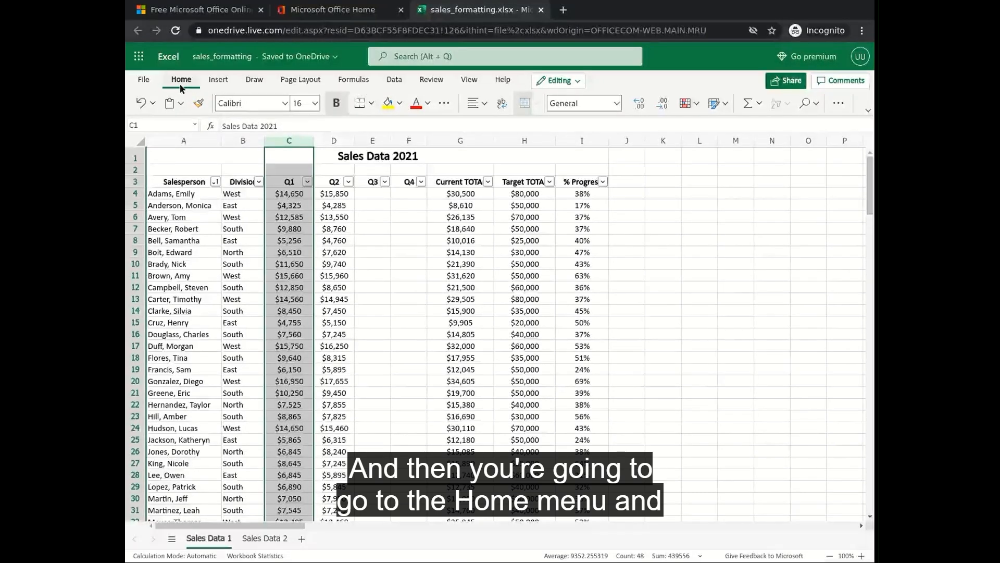
pyautogui.click(686, 104)
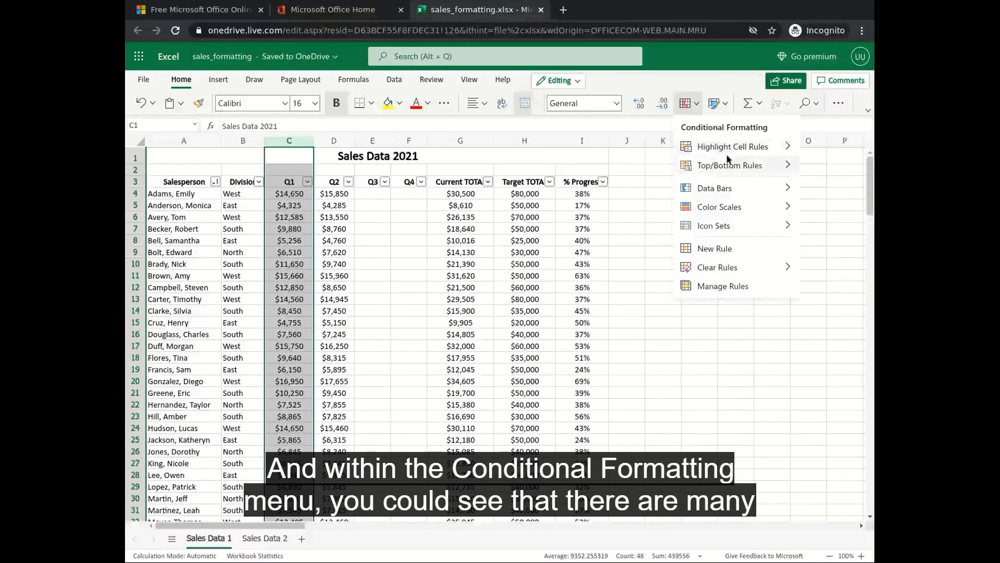
pyautogui.moveTo(745, 149)
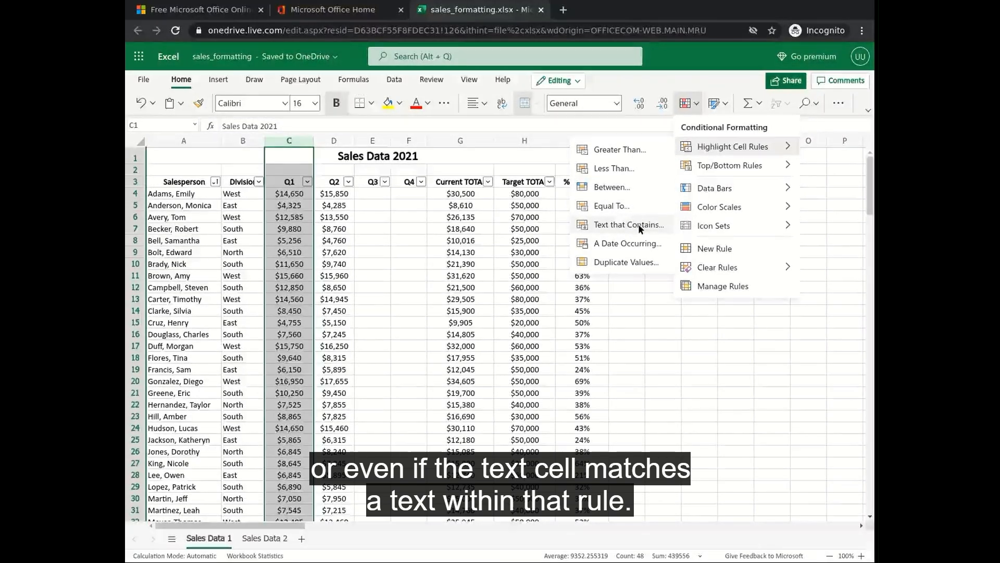
pyautogui.moveTo(714, 164)
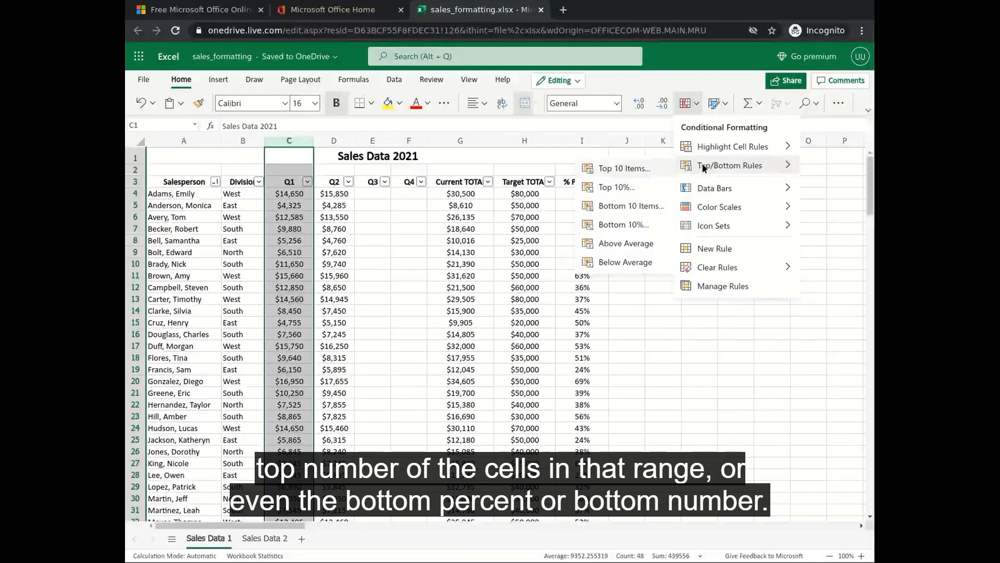
pyautogui.moveTo(715, 200)
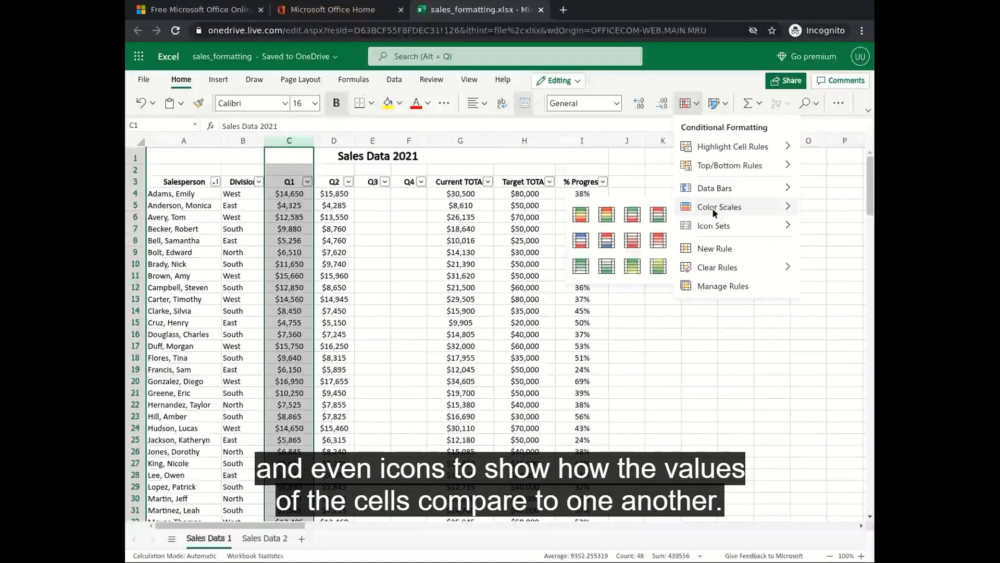
pyautogui.moveTo(690, 226)
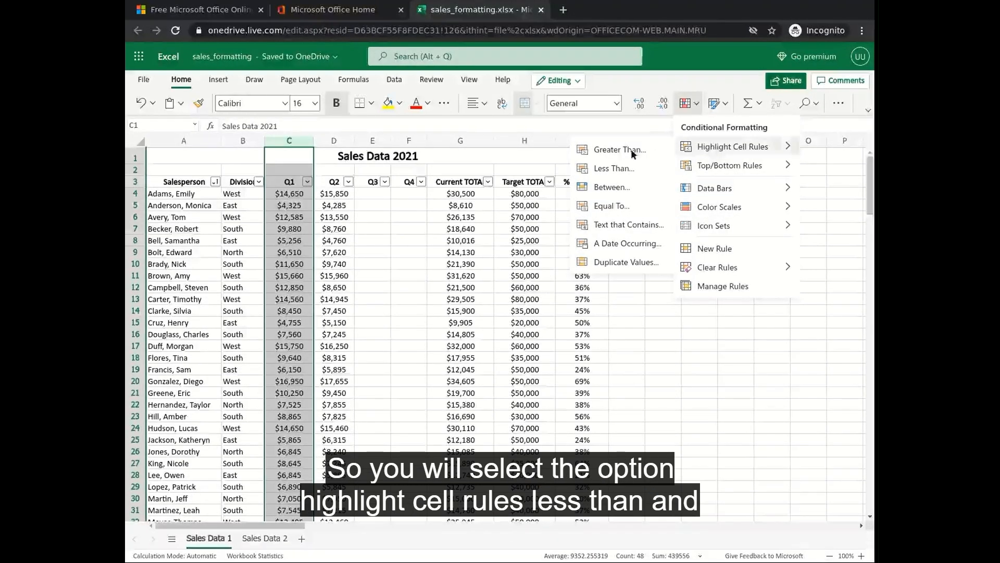
pyautogui.click(615, 170)
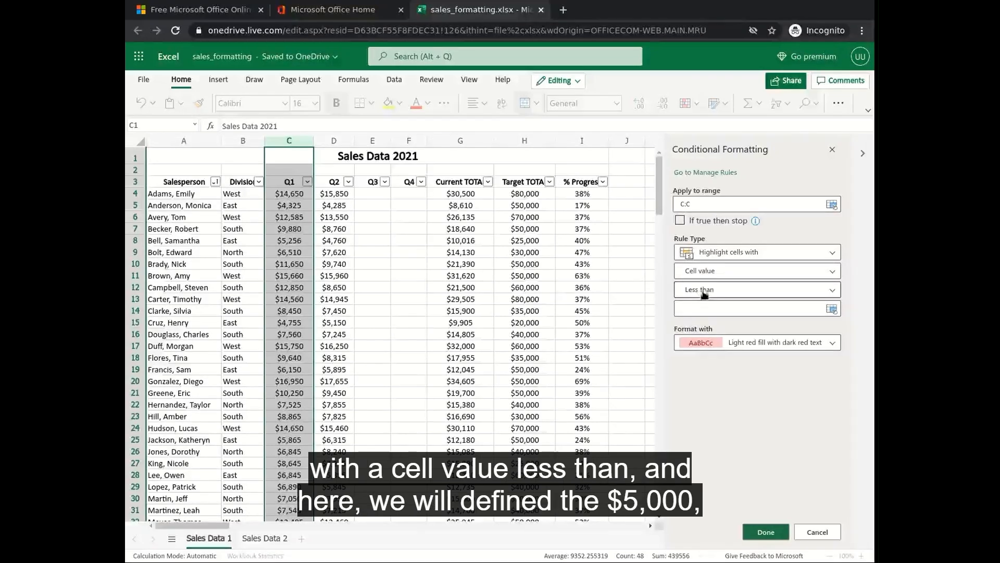
pyautogui.write('5')
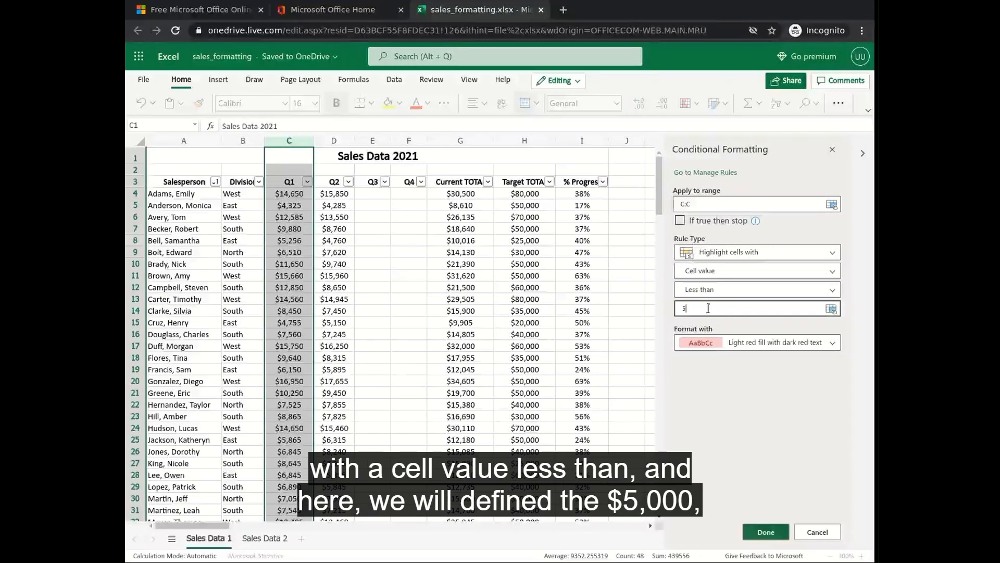
pyautogui.write('000')
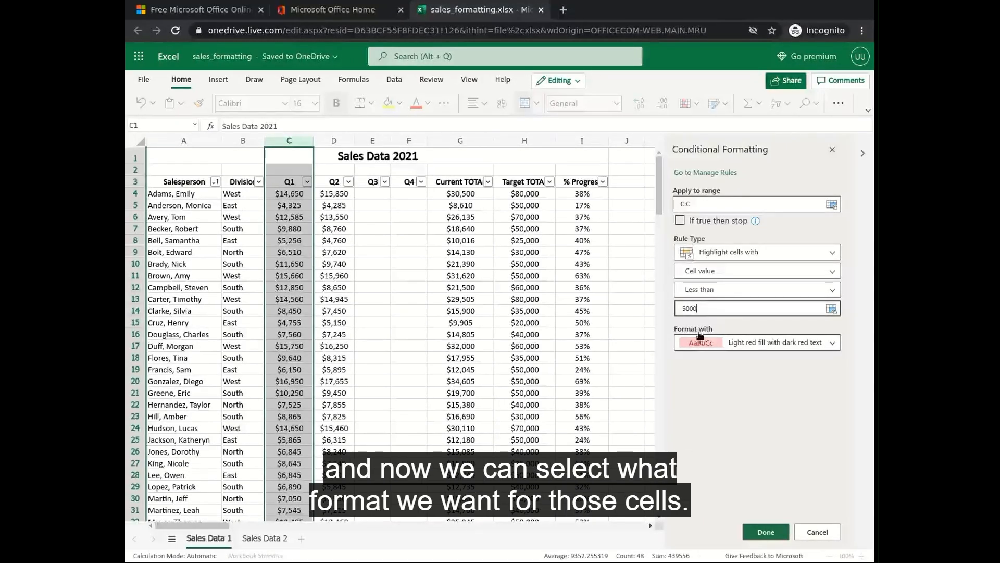
pyautogui.click(751, 343)
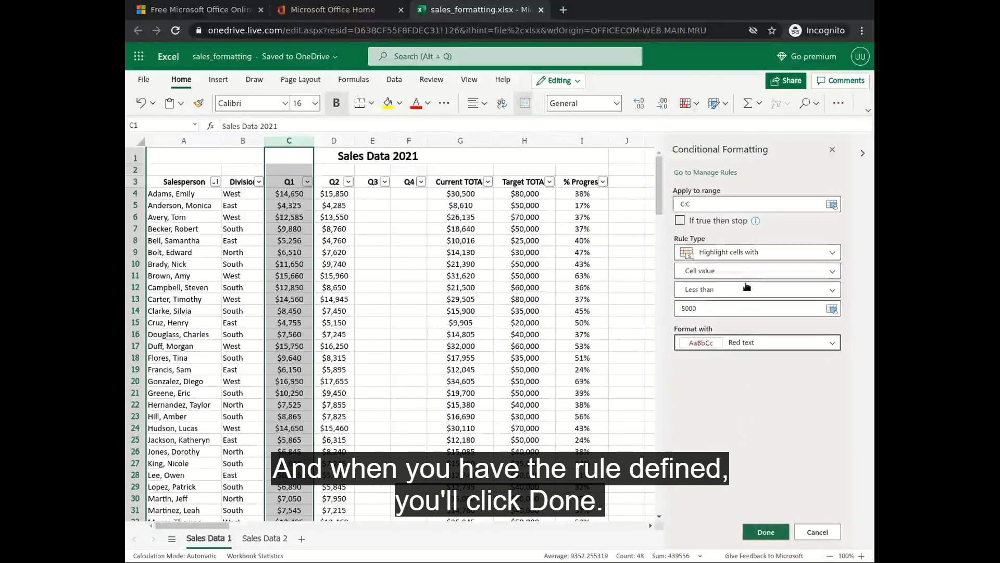
pyautogui.click(763, 532)
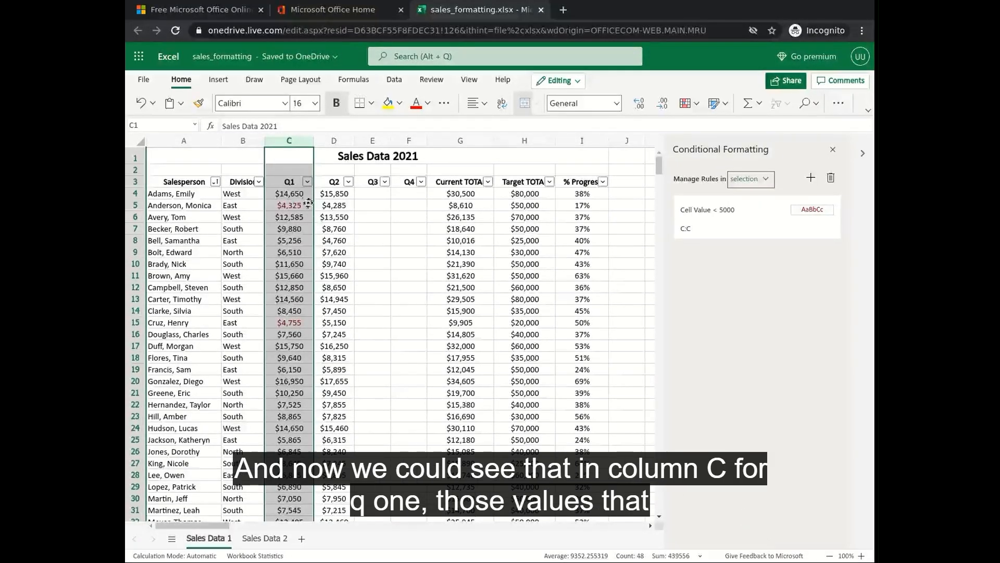
pyautogui.click(292, 181)
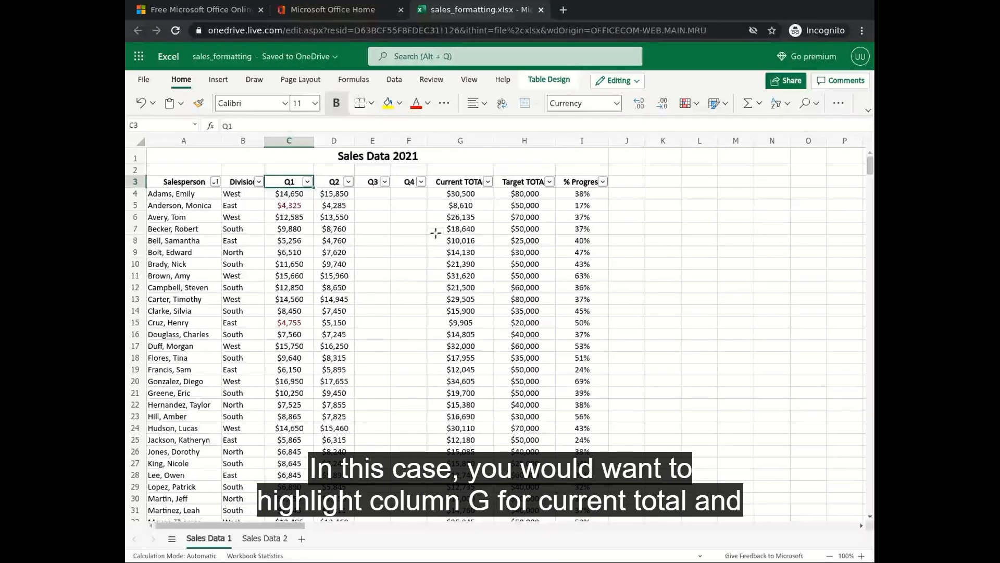
# Create a new conditional formatting rule of type Top/Bottom for the whole Current TOTAL column
pyautogui.click(462, 140)
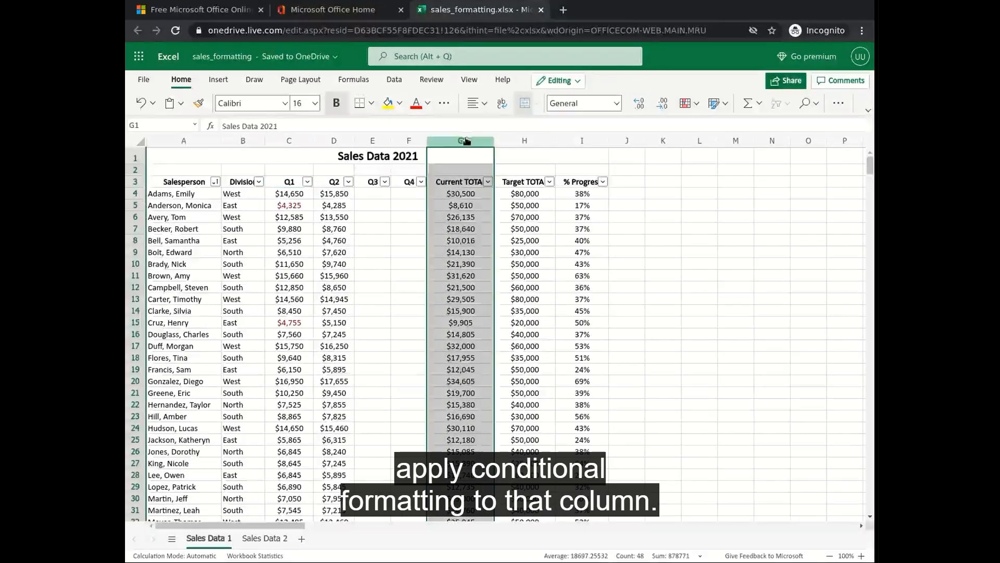
pyautogui.click(687, 103)
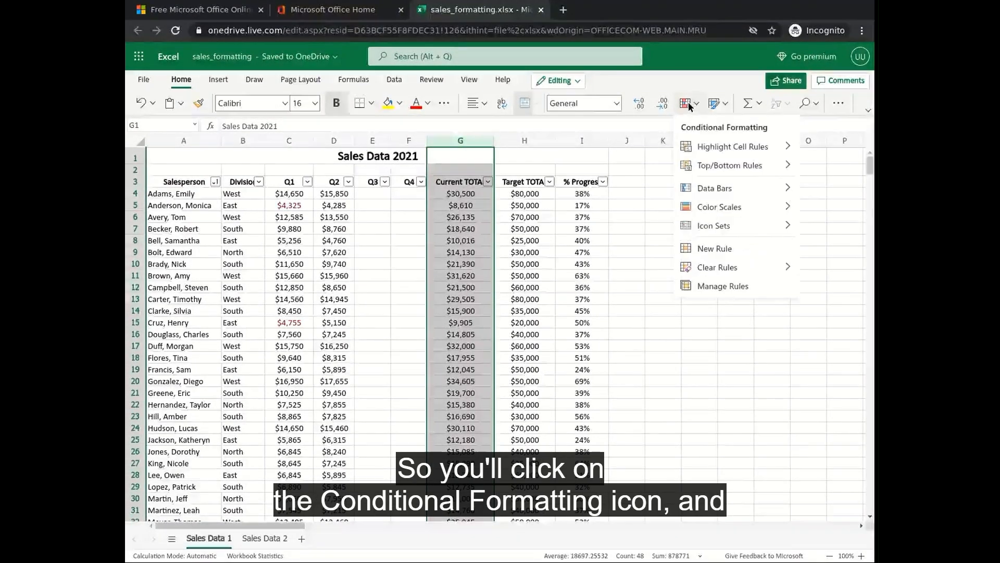
pyautogui.moveTo(758, 165)
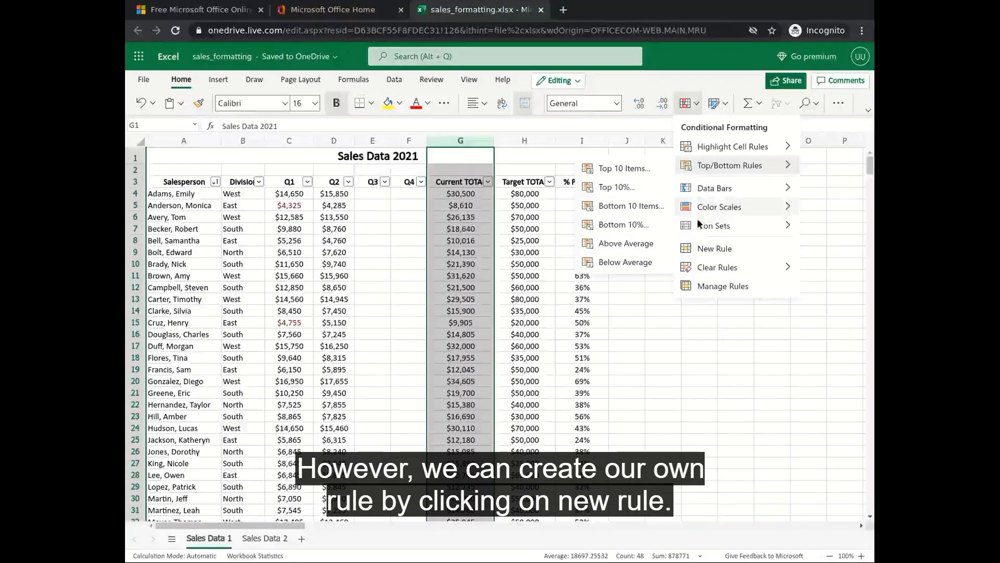
pyautogui.click(717, 248)
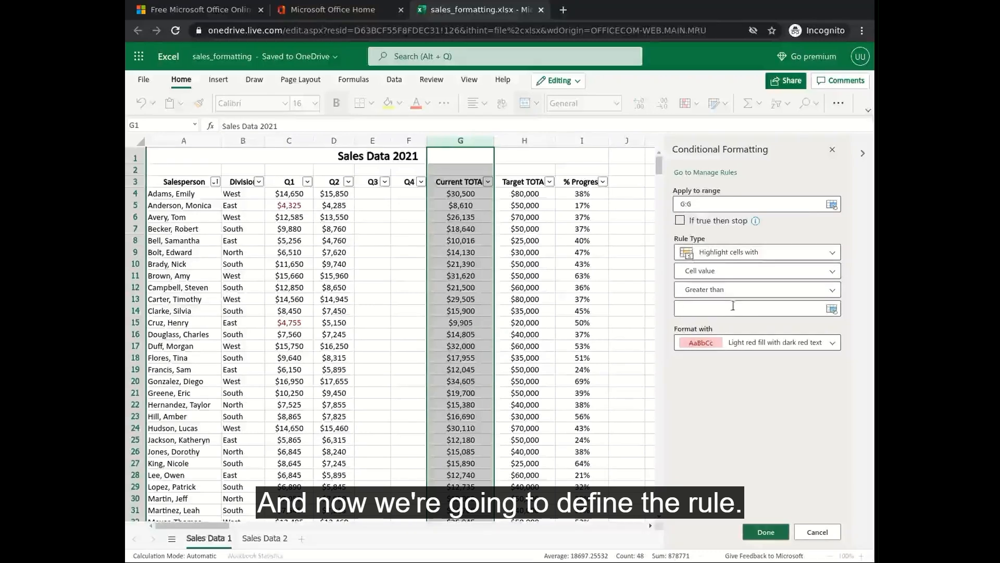
pyautogui.click(735, 255)
pyautogui.click(735, 255)
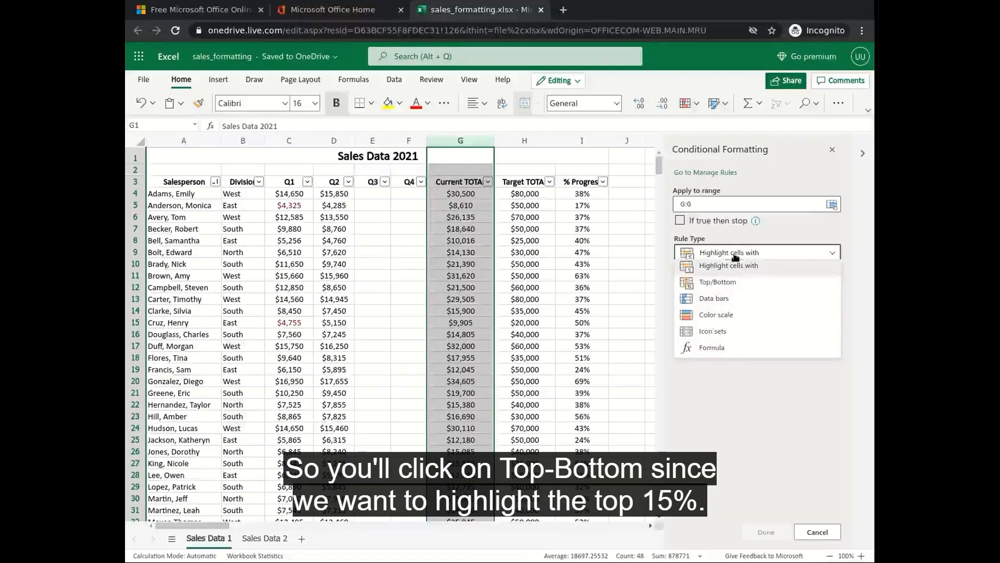
pyautogui.click(722, 284)
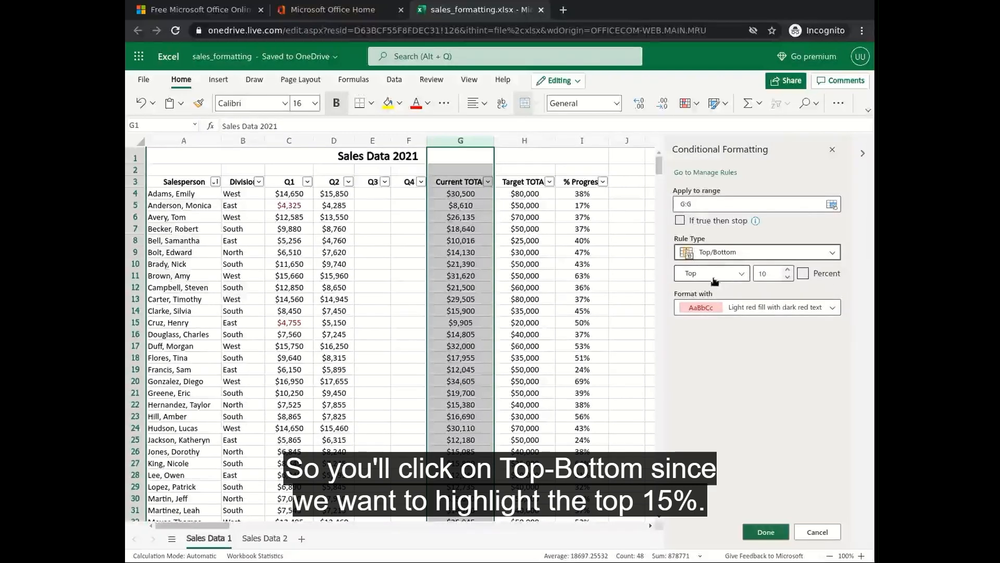
# Set the rule to the top 15 percent with green fill and dark green text, apply it, and review the column
pyautogui.doubleClick(764, 273)
pyautogui.write('15')
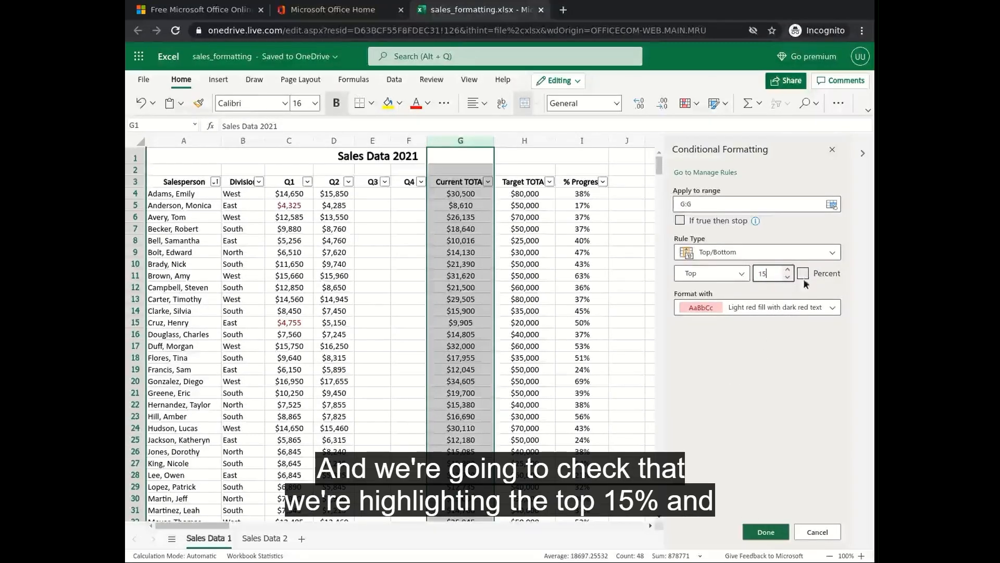
pyautogui.click(803, 273)
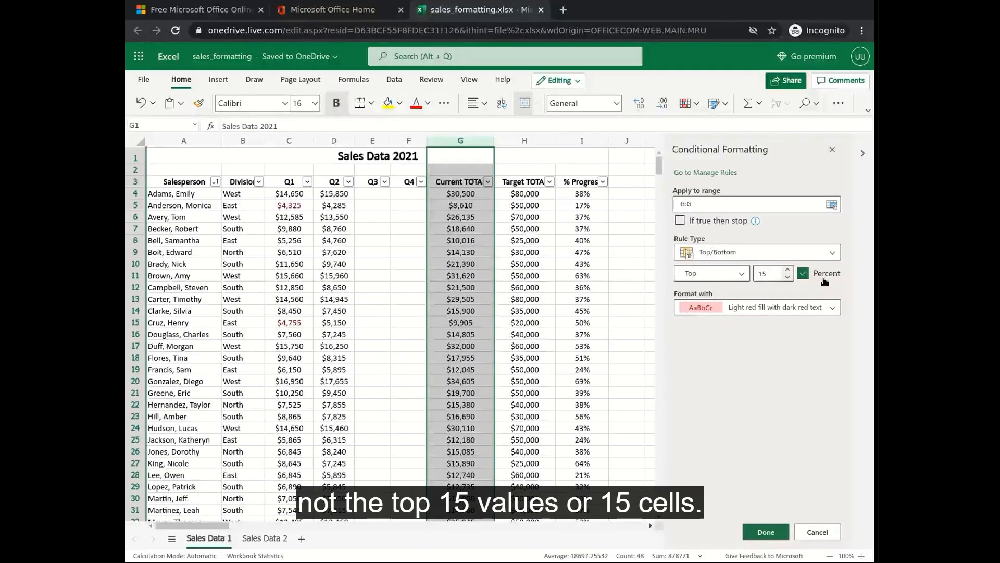
pyautogui.click(821, 310)
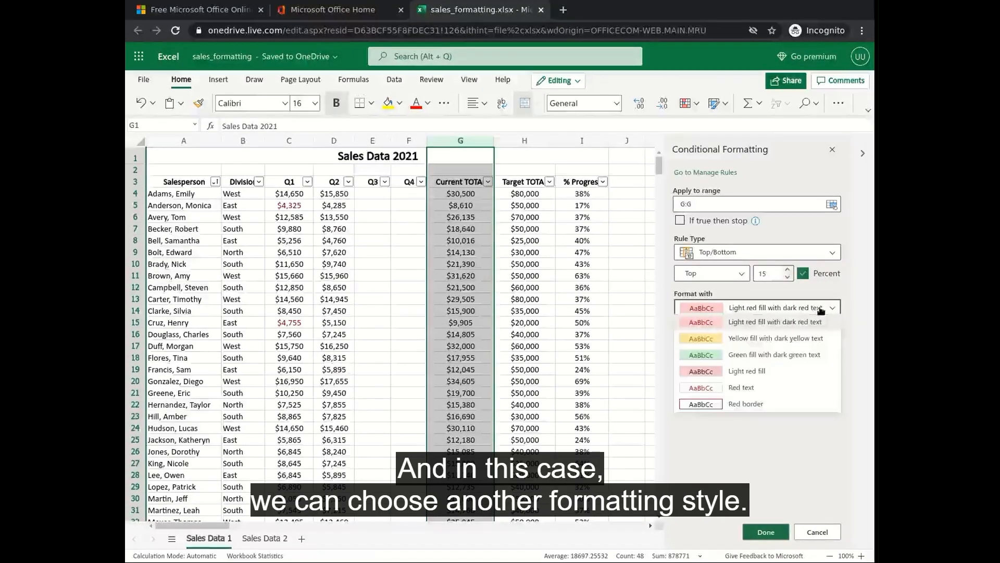
pyautogui.click(757, 358)
pyautogui.click(769, 537)
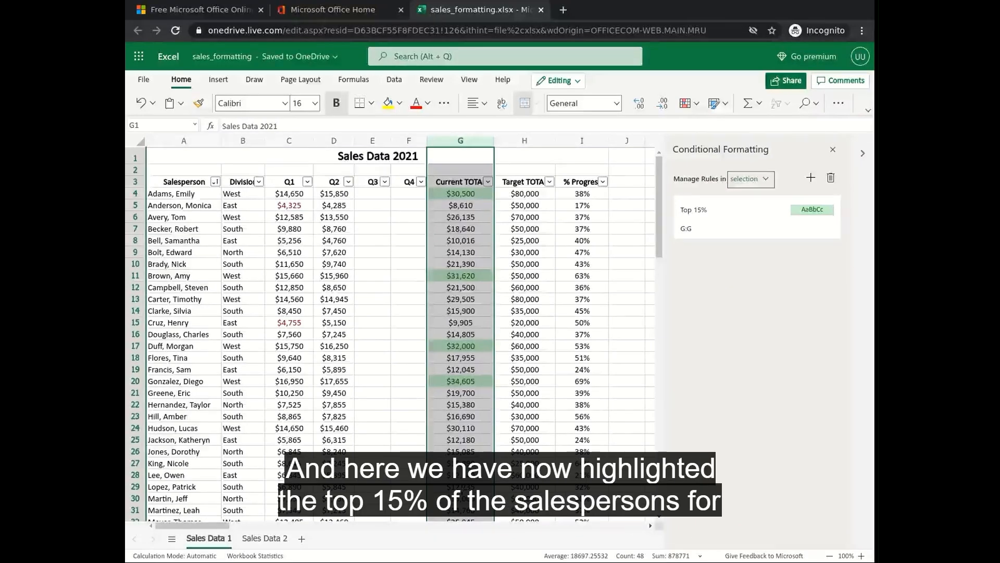
pyautogui.click(467, 182)
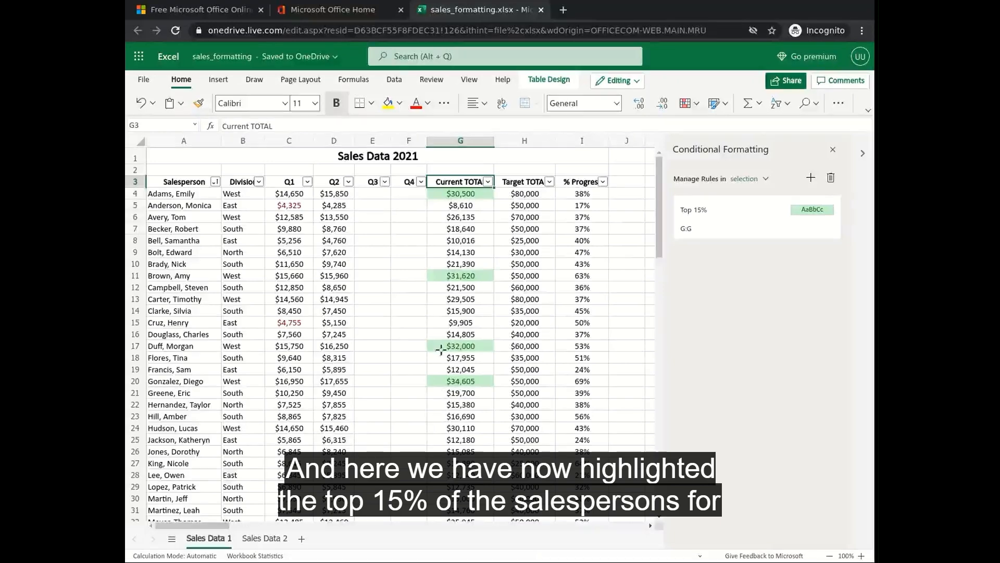
pyautogui.scroll(-4, 440, 350)
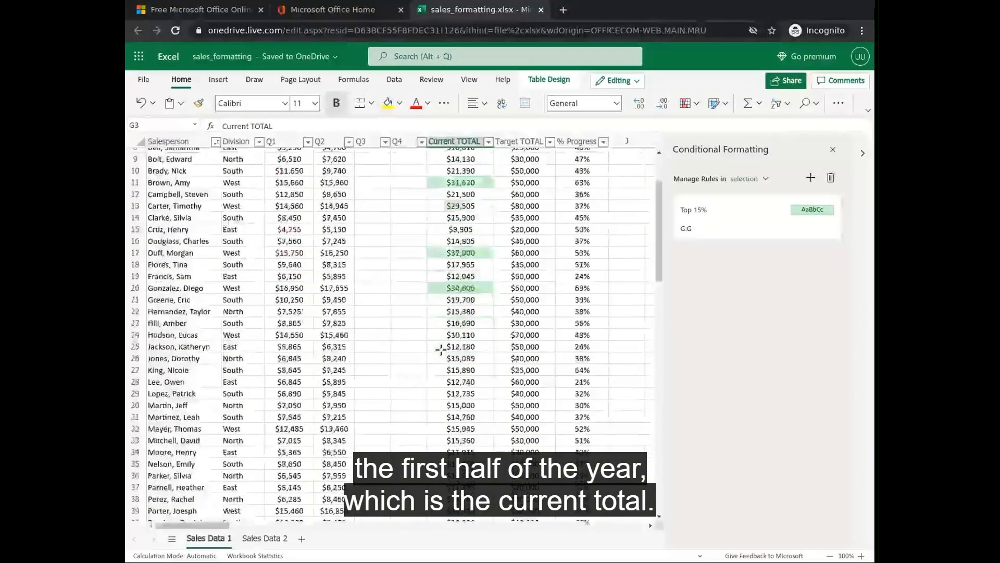
pyautogui.scroll(5, 441, 350)
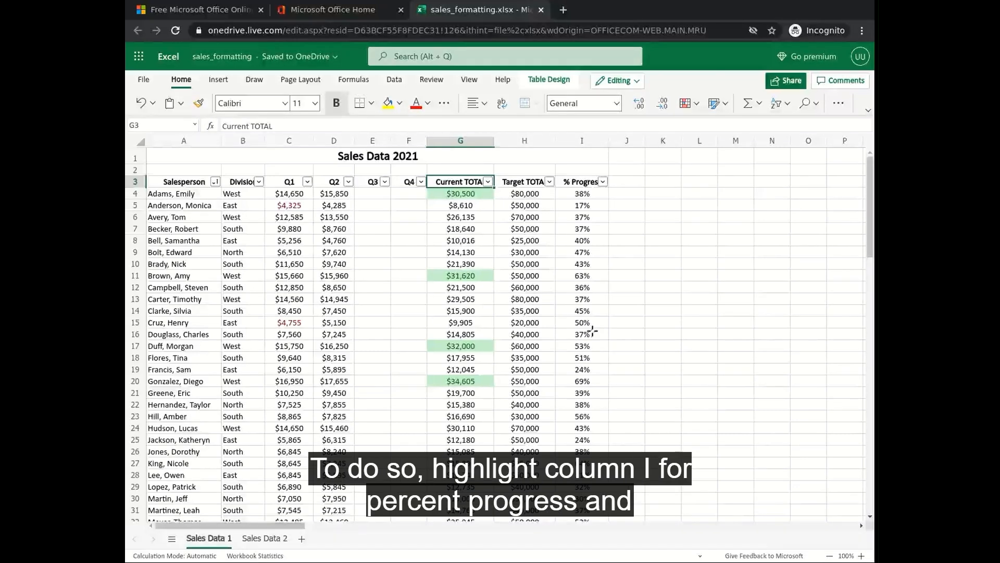
# Apply the Green - Yellow - Red color scale to the whole % Progress column
pyautogui.click(590, 141)
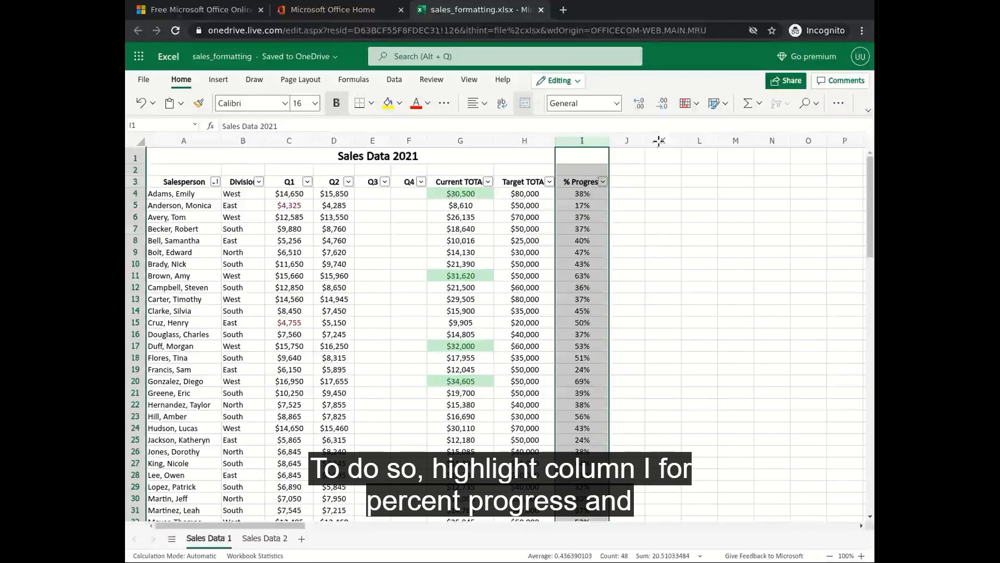
pyautogui.click(687, 104)
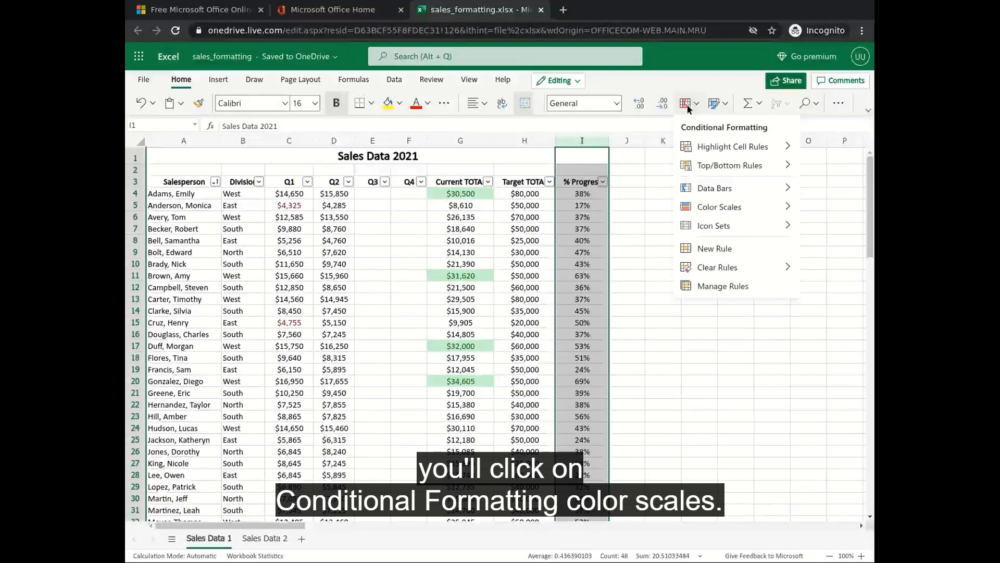
pyautogui.moveTo(705, 202)
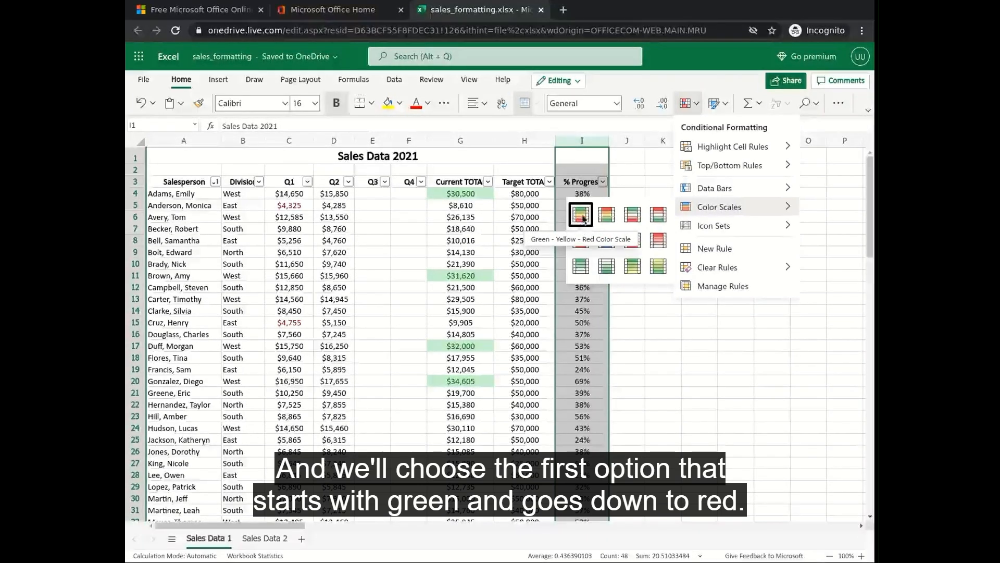
pyautogui.click(582, 217)
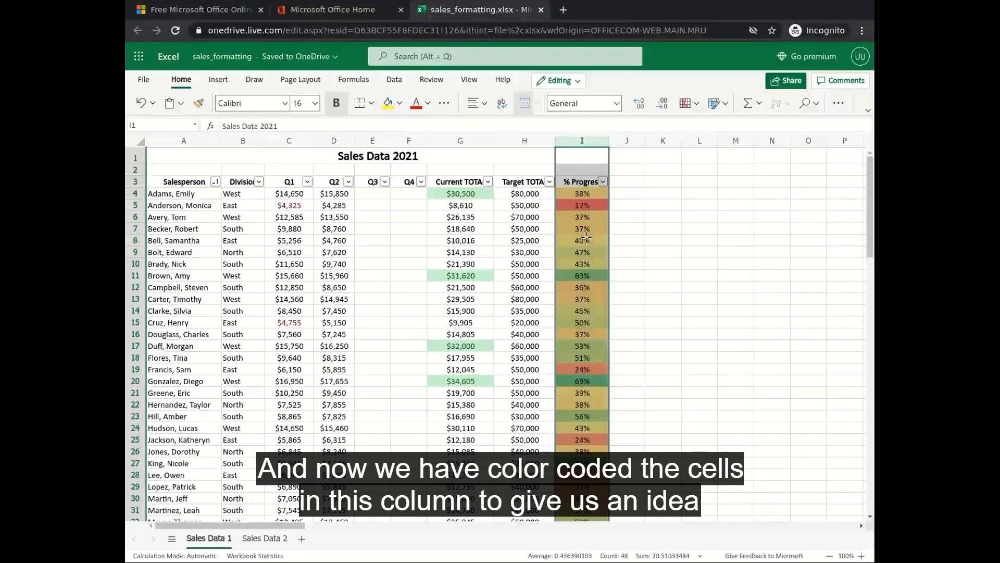
pyautogui.click(581, 182)
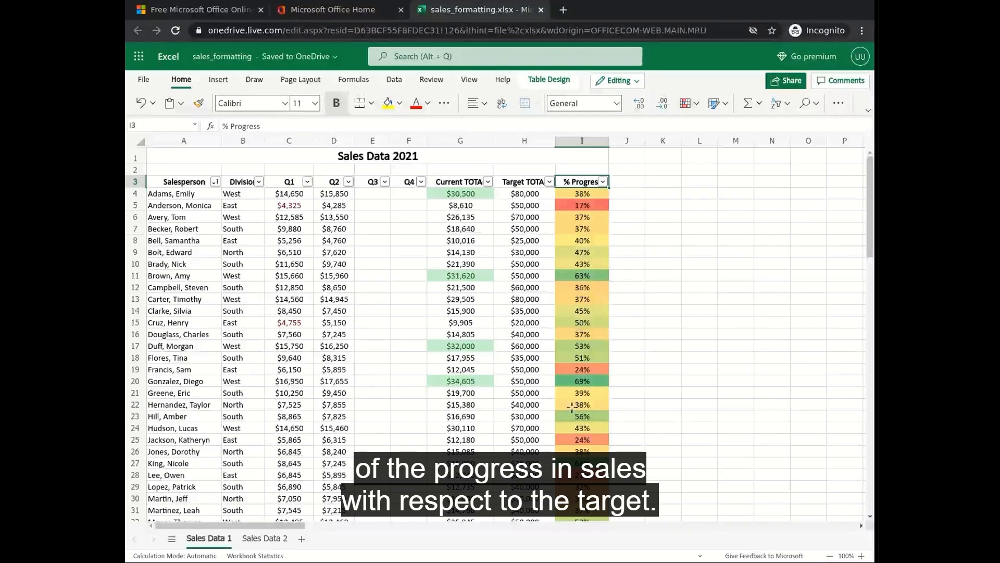